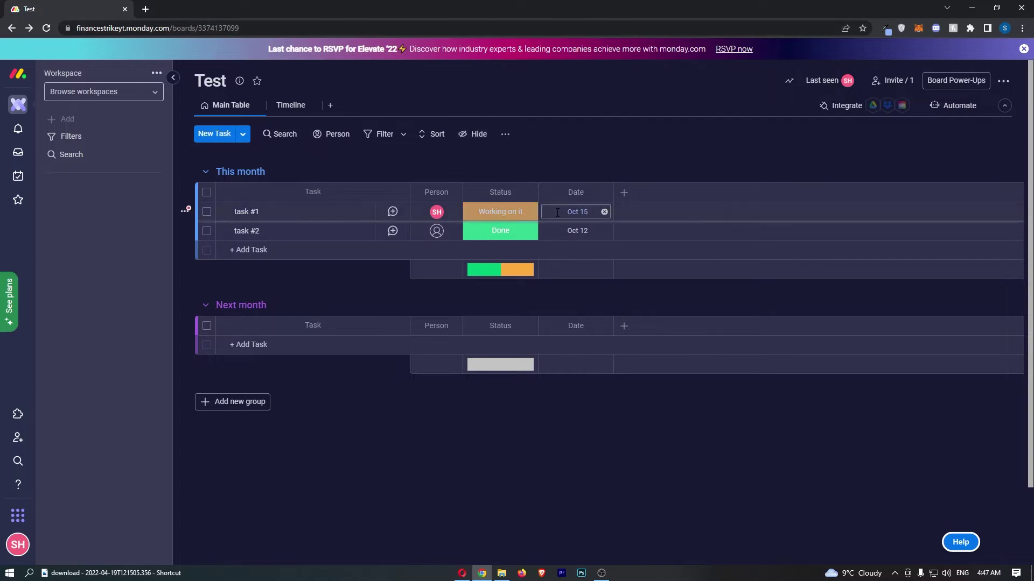
Open the Integrations Center from the account menu.
left_click(17, 544)
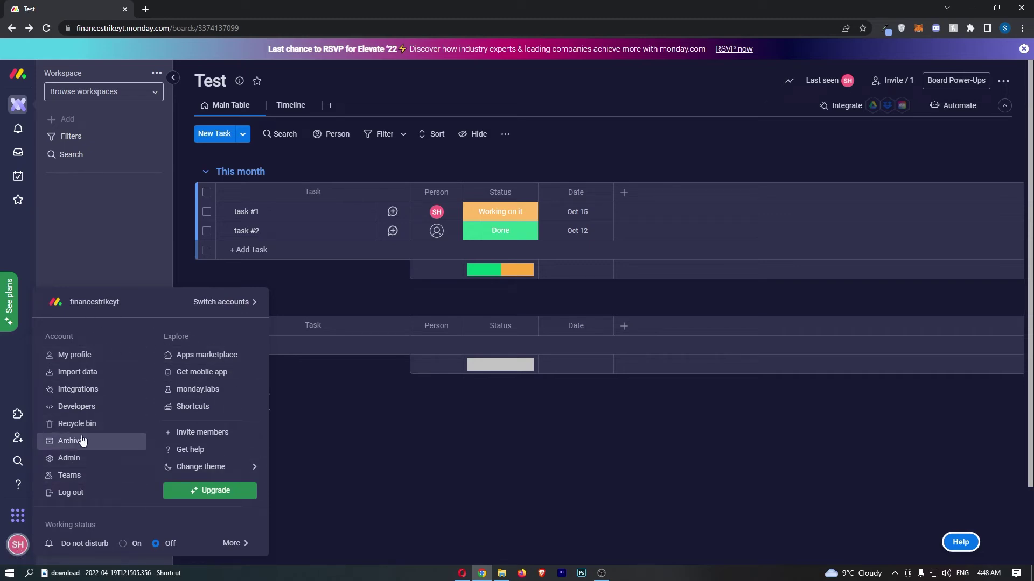
left_click(74, 391)
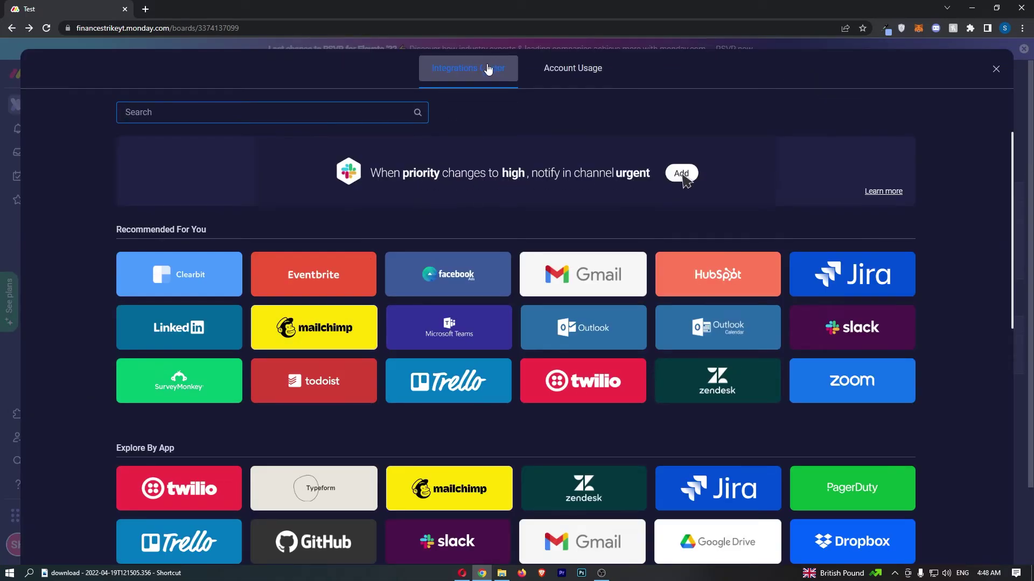
scroll(544, 155, "down", 1)
scroll(546, 162, "down", 2)
scroll(549, 169, "down", 2)
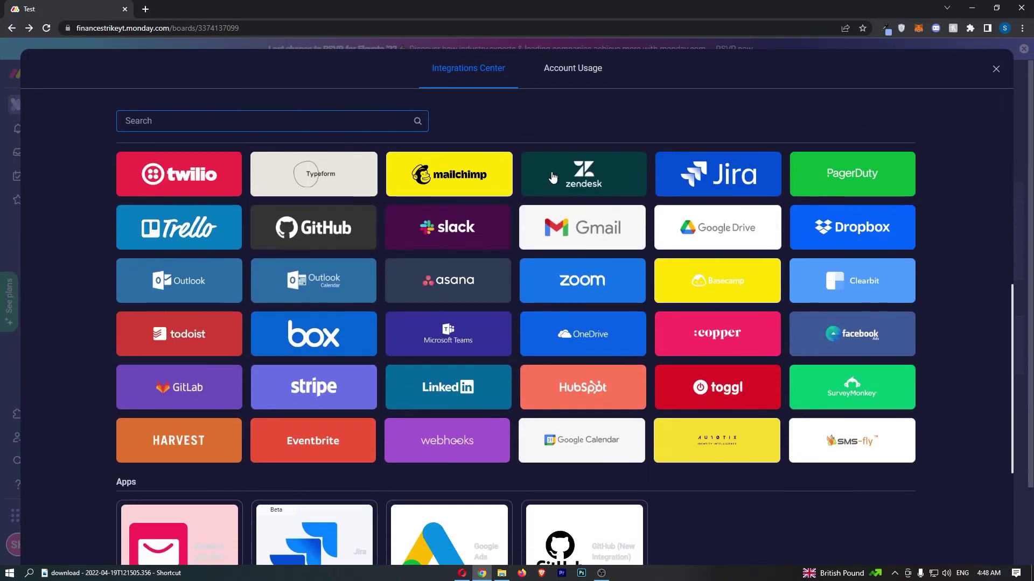
scroll(552, 177, "down", 1)
scroll(552, 177, "up", 1)
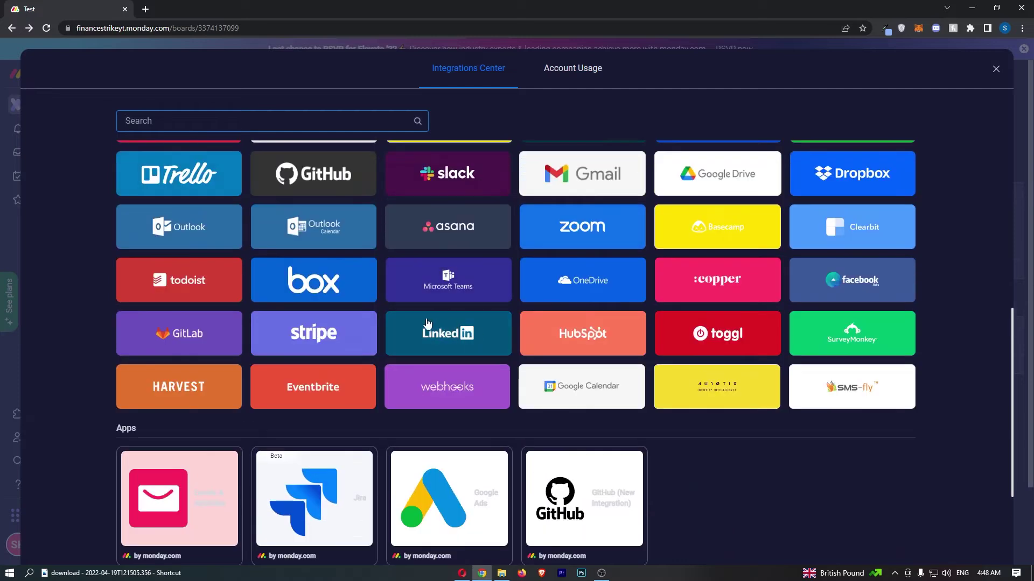
Pick LinkedIn for the Test board with the 'When date arrives, create a new post' recipe.
left_click(456, 338)
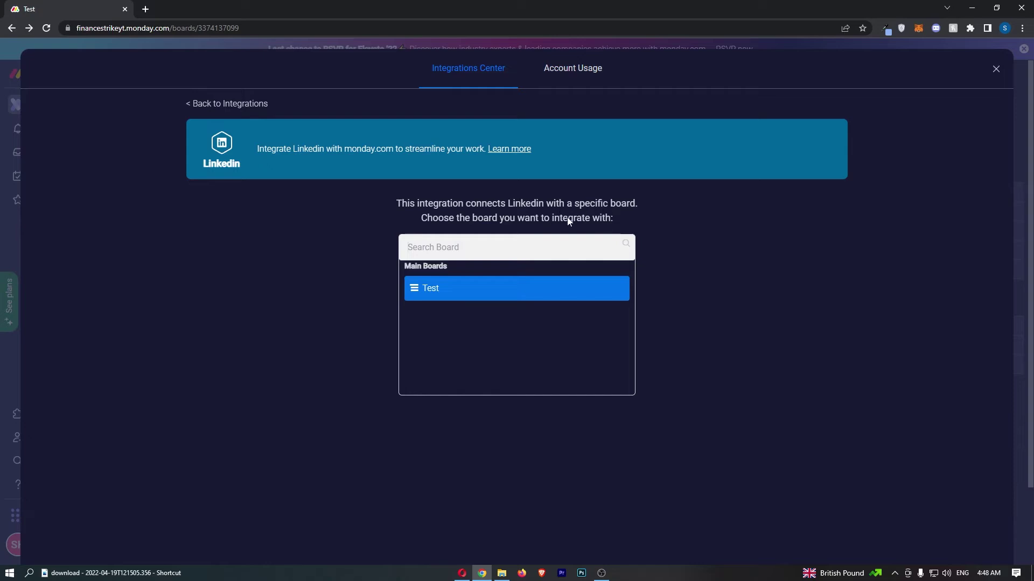
left_click(438, 293)
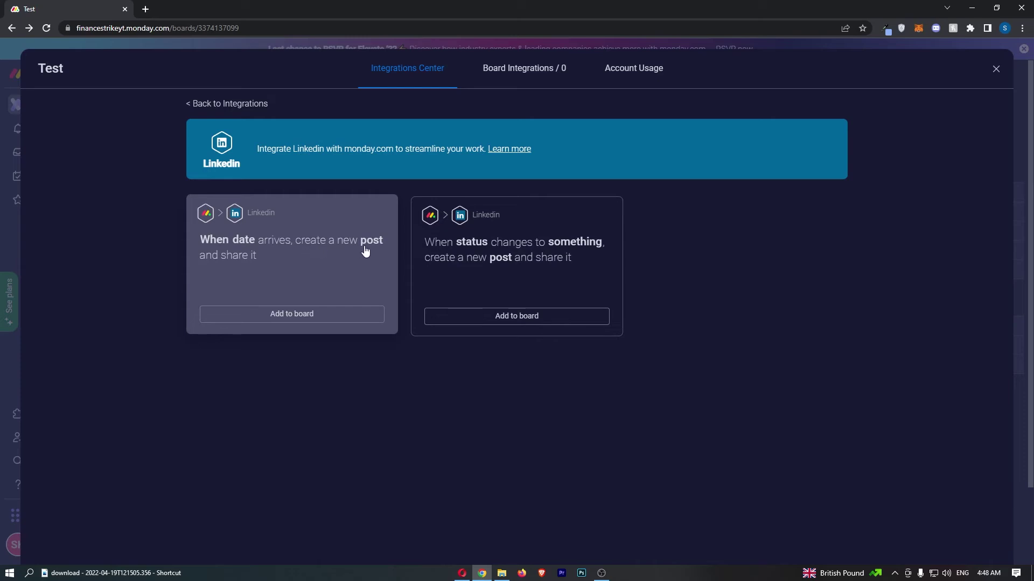
left_click(343, 251)
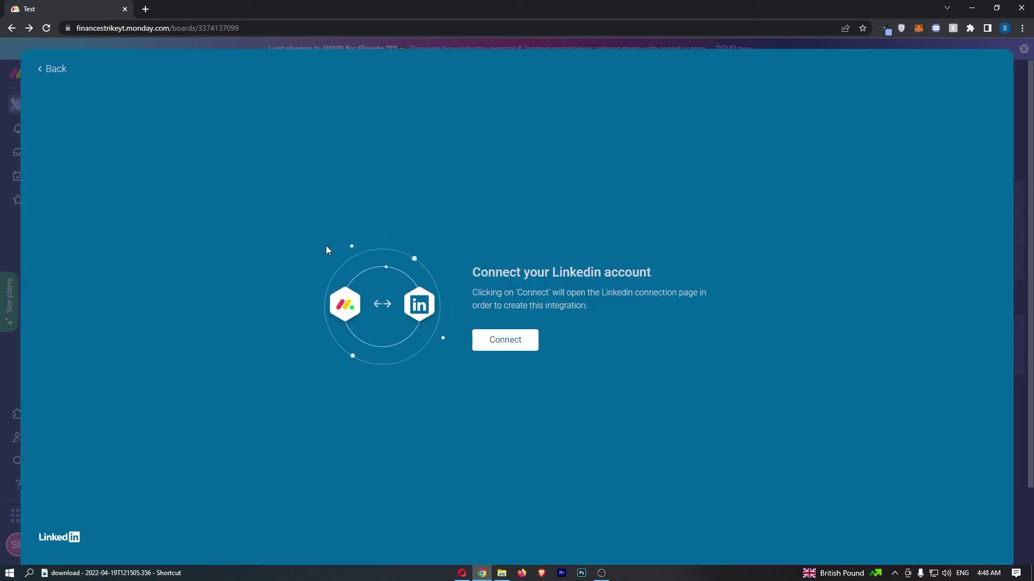
Connect a LinkedIn account by signing in on the LinkedIn login page.
left_click(505, 338)
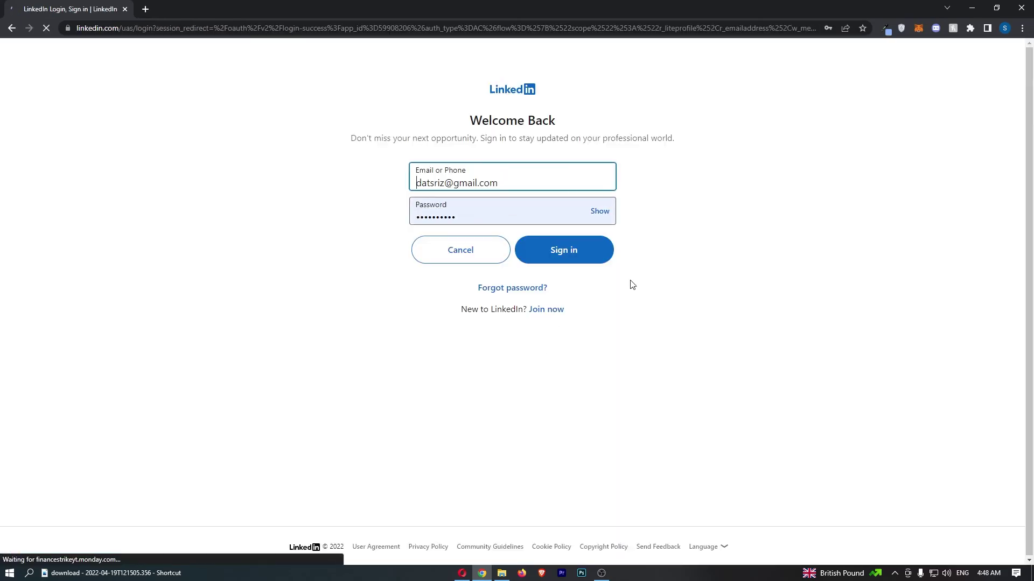
left_click(571, 253)
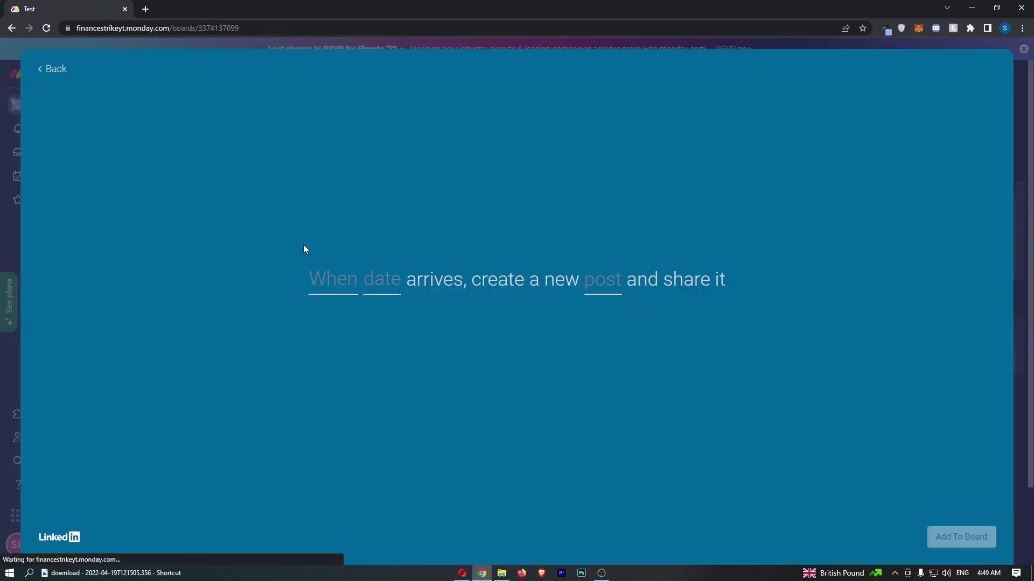
Return to the LinkedIn integration and add the date-arrives post recipe to the board.
left_click(66, 77)
scroll(396, 360, "down", 4)
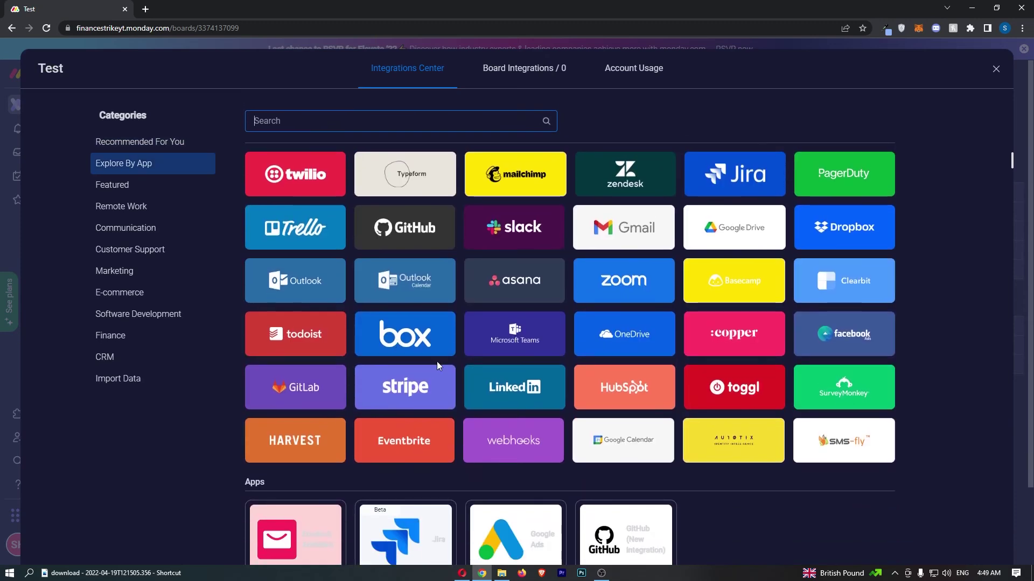
scroll(437, 361, "down", 2)
left_click(515, 230)
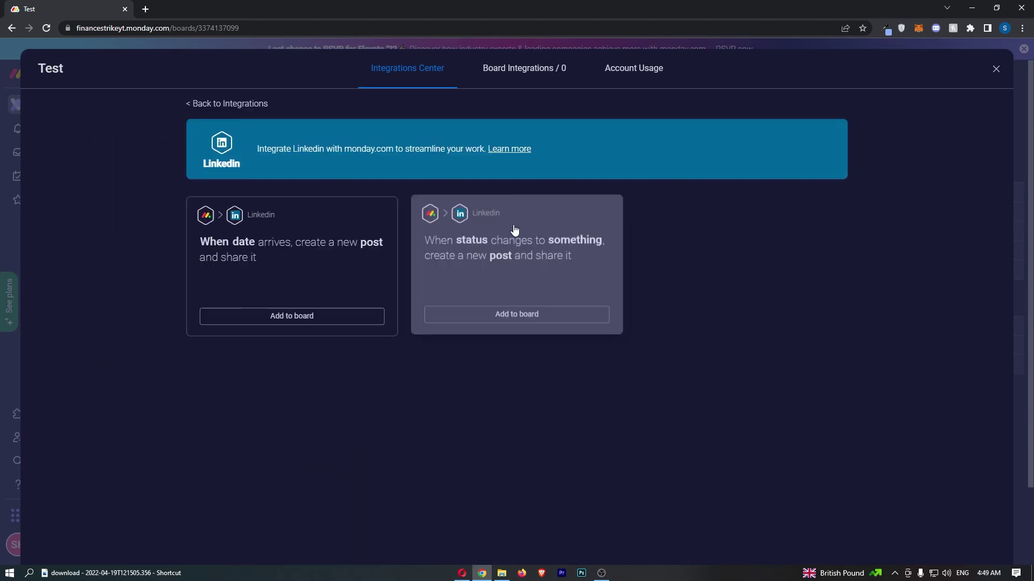
left_click(372, 265)
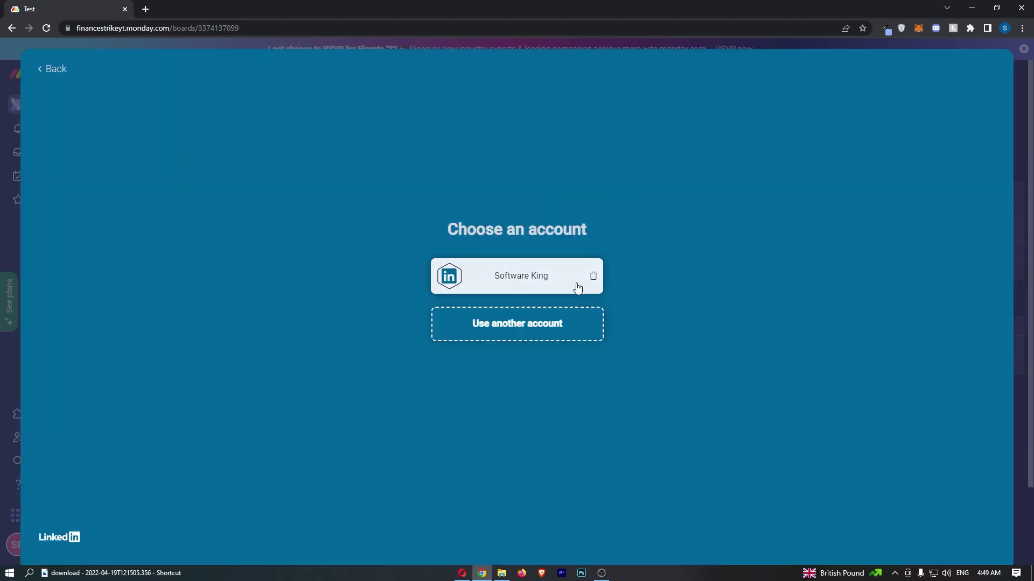
Configure the recipe with the connected account, Date trigger and post subject, then add it.
left_click(539, 279)
left_click(332, 282)
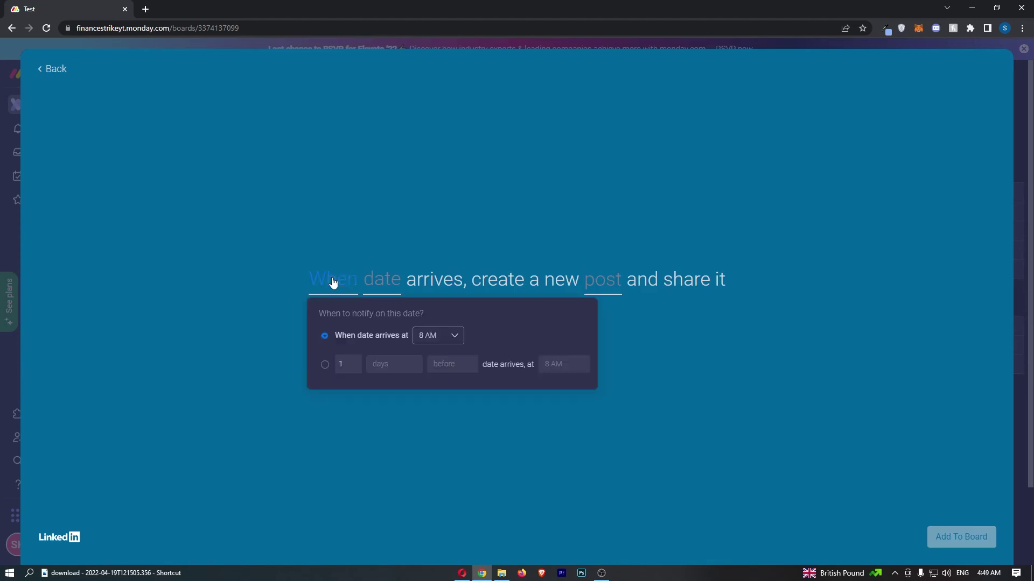
left_click(604, 281)
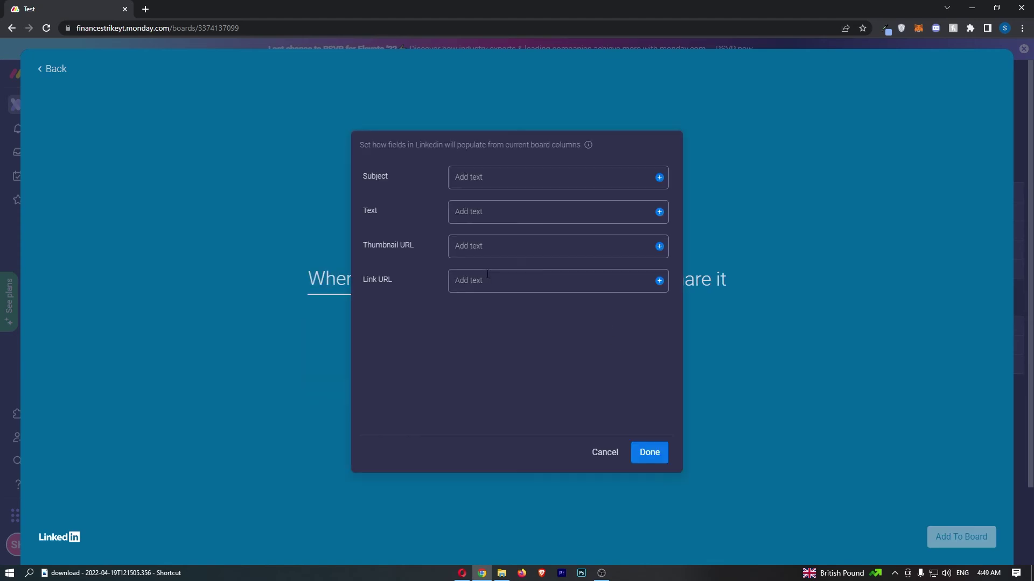
left_click(501, 179)
type("gfcdfgg")
left_click(649, 452)
left_click(961, 536)
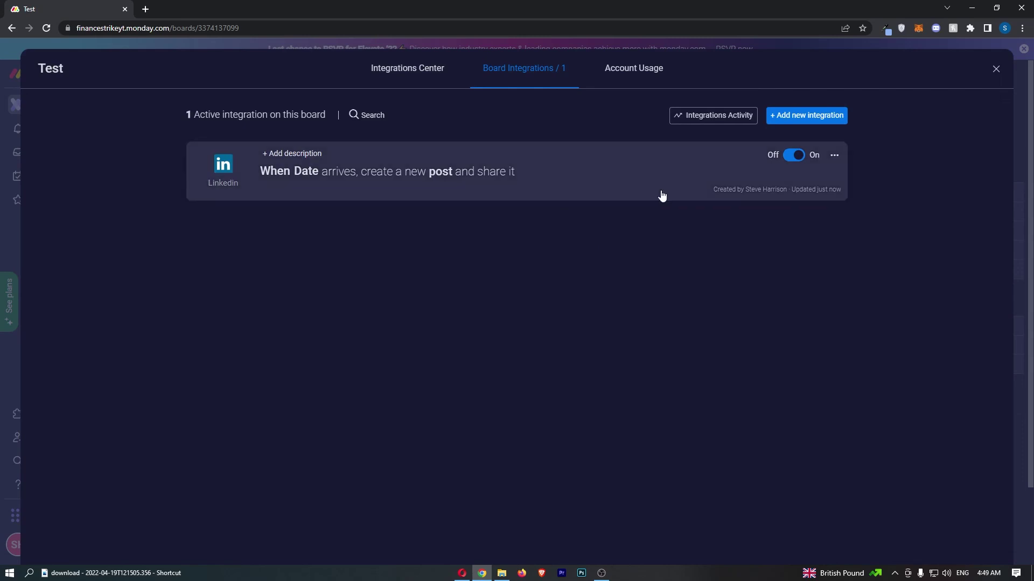